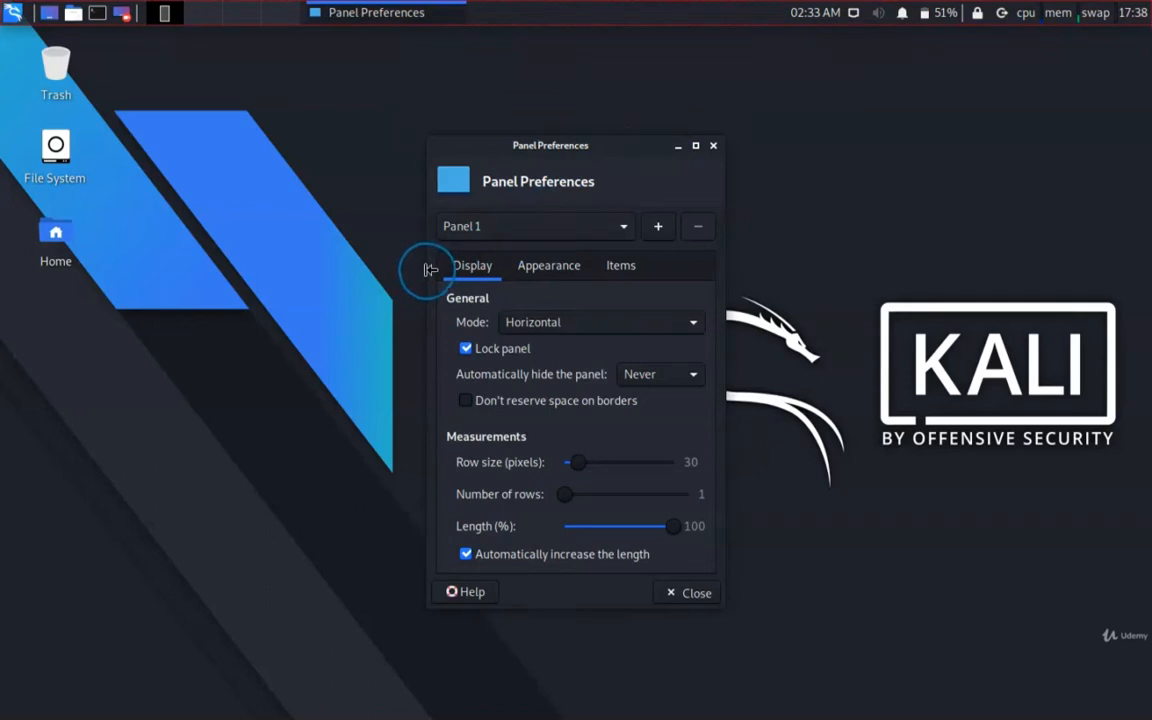
- Widen the Panel Preferences window, then add a second panel and place it near the desktop's upper edge, above the preferences window
left_click_drag(424, 267, 278, 257)
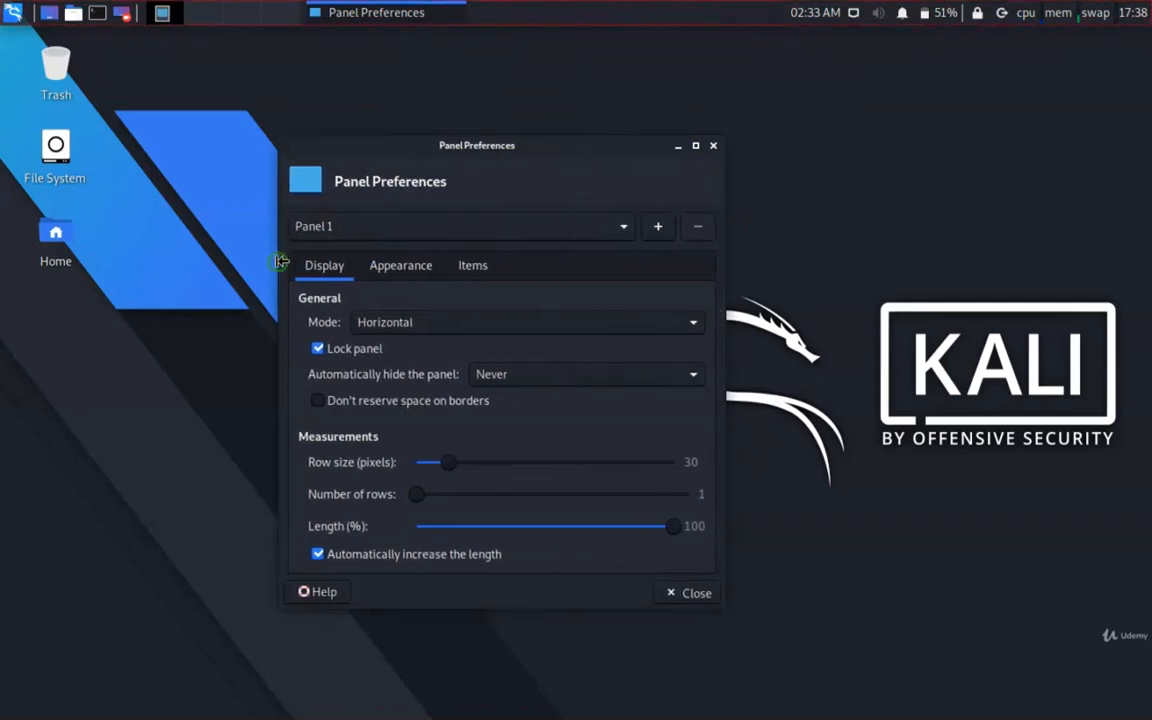
left_click(500, 226)
left_click(657, 227)
left_click(657, 229)
left_click_drag(94, 68, 814, 51)
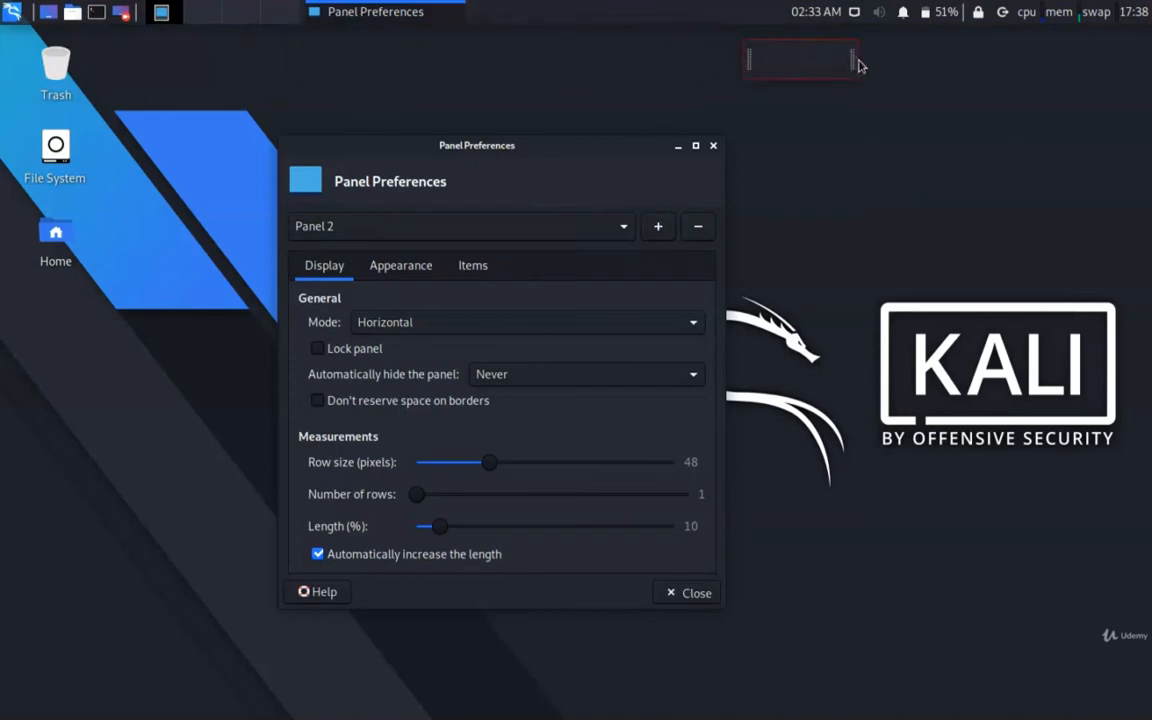
left_click(801, 66)
- Remove Panel 2 and select Panel 1 for editing
left_click(697, 229)
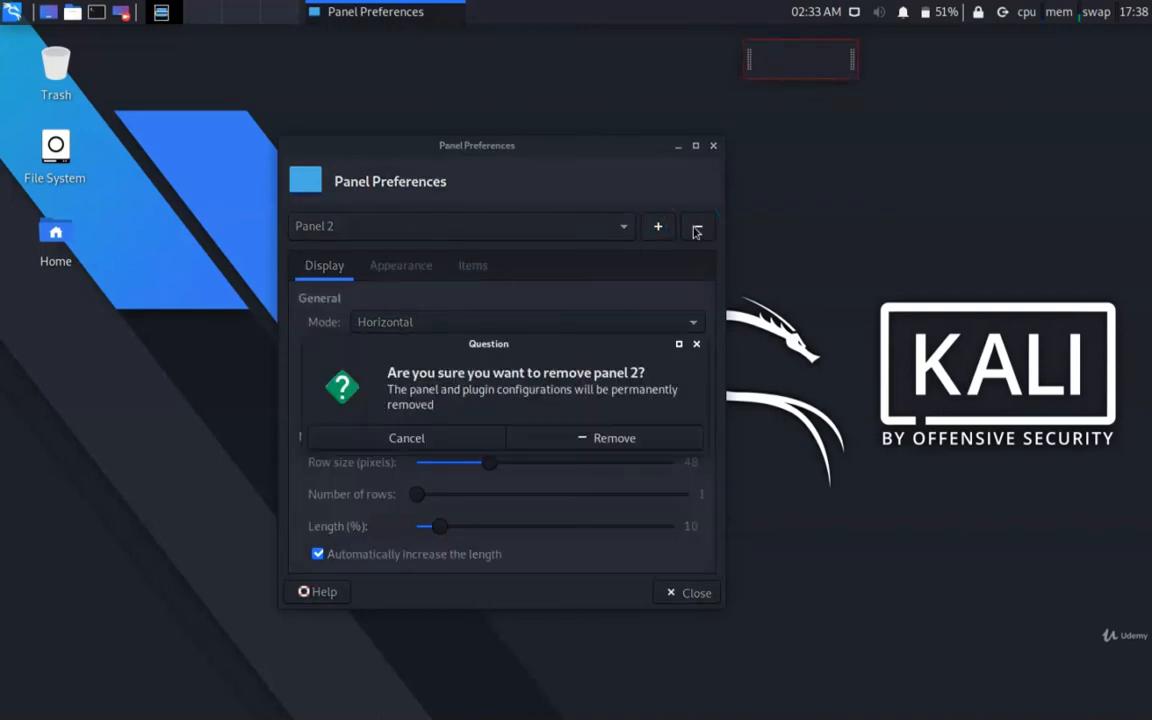
left_click(604, 446)
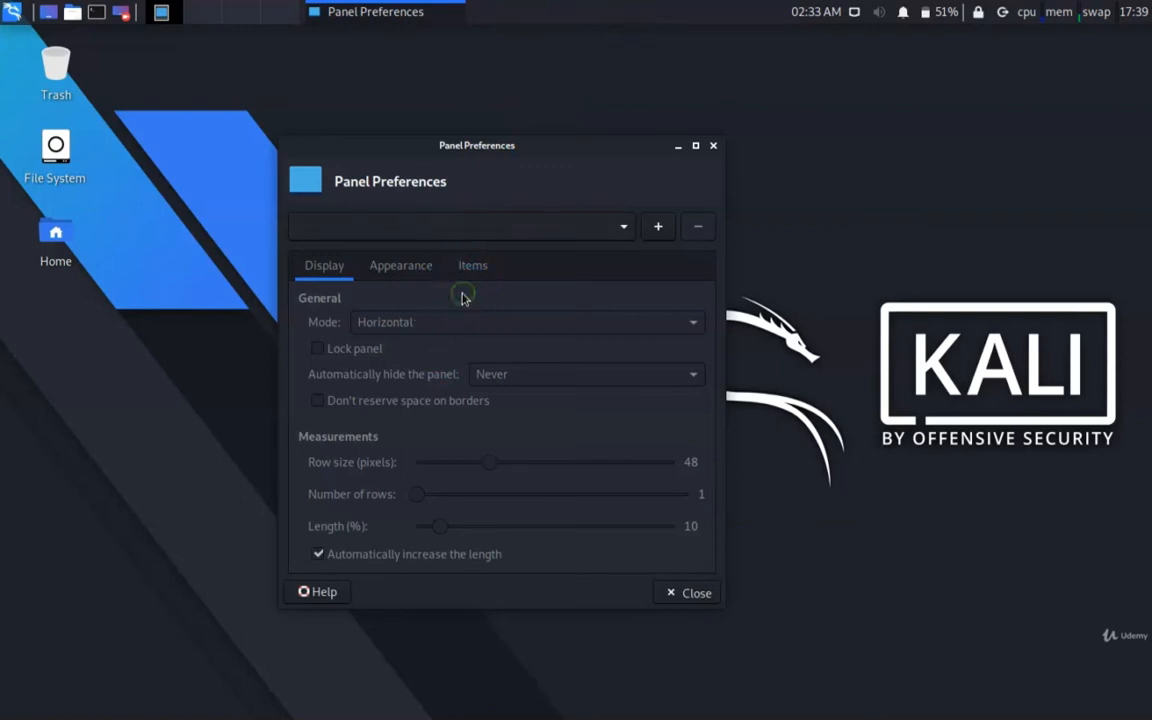
left_click(624, 227)
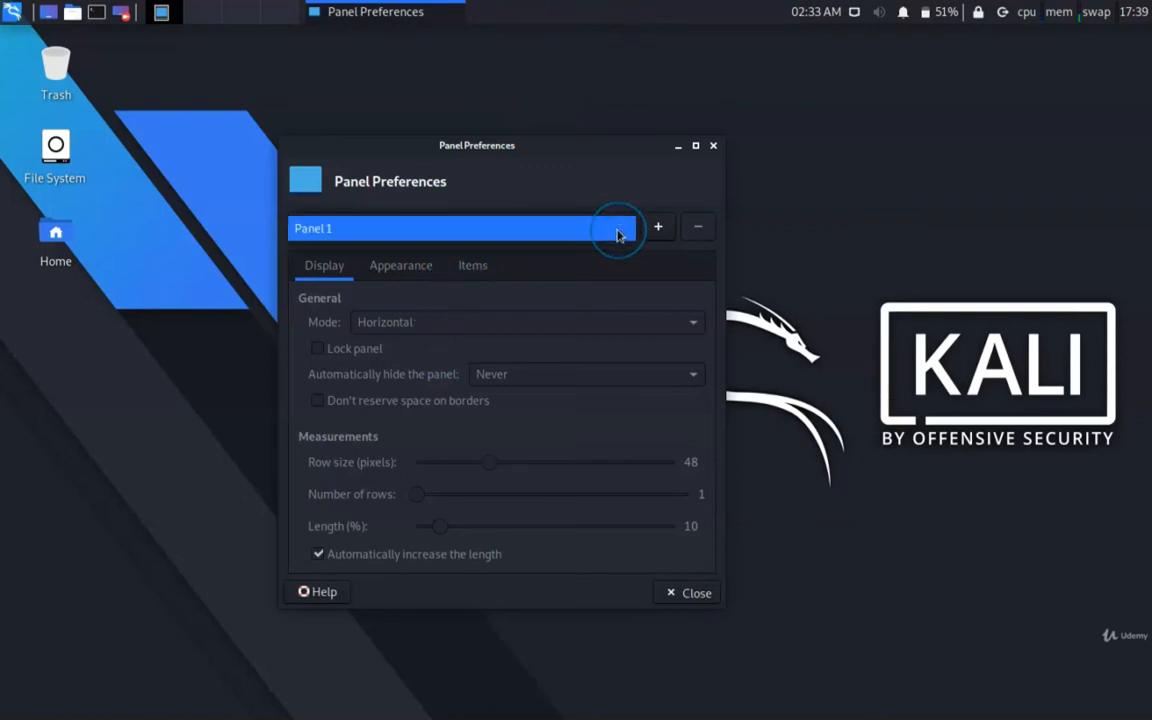
left_click(617, 232)
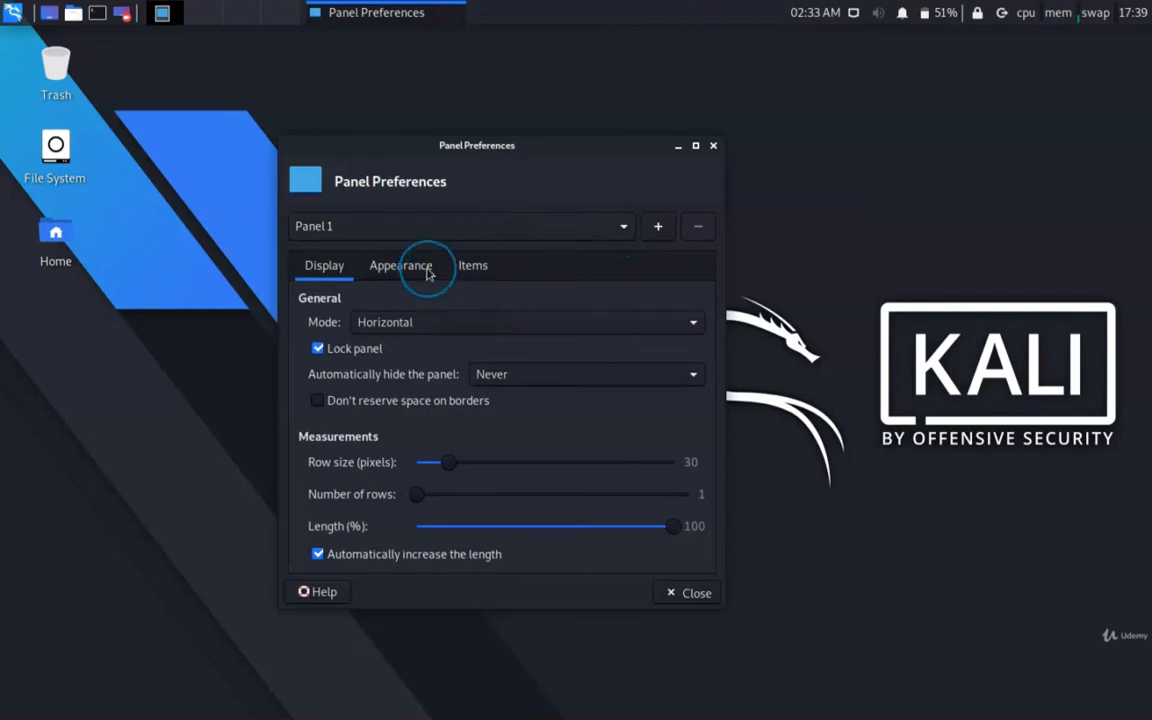
- Try the Vertical and Deskbar modes on Panel 1, and set the mode back to Horizontal
left_click(412, 325)
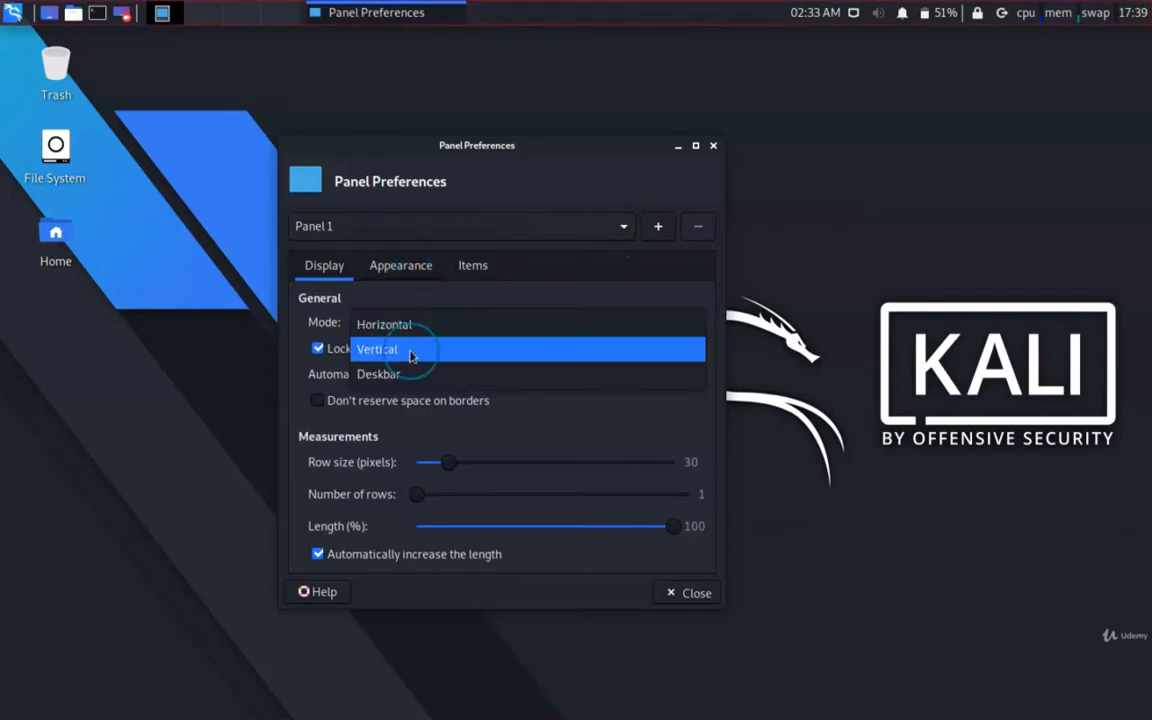
left_click(412, 347)
left_click(424, 325)
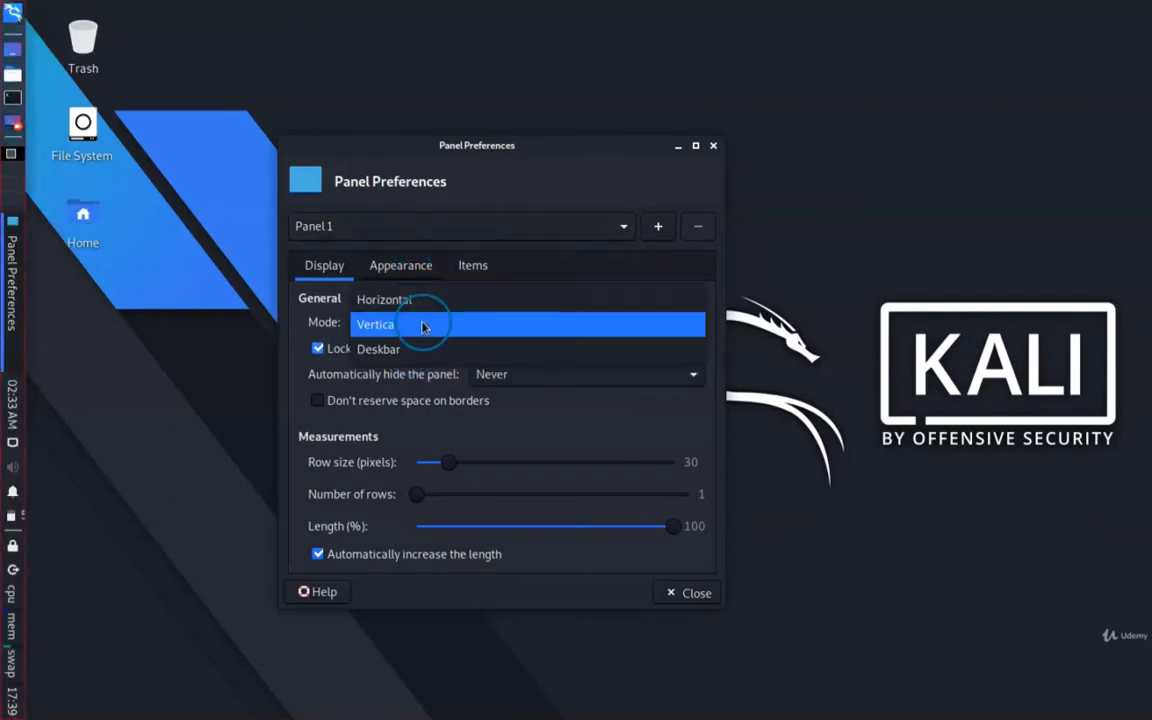
left_click(418, 349)
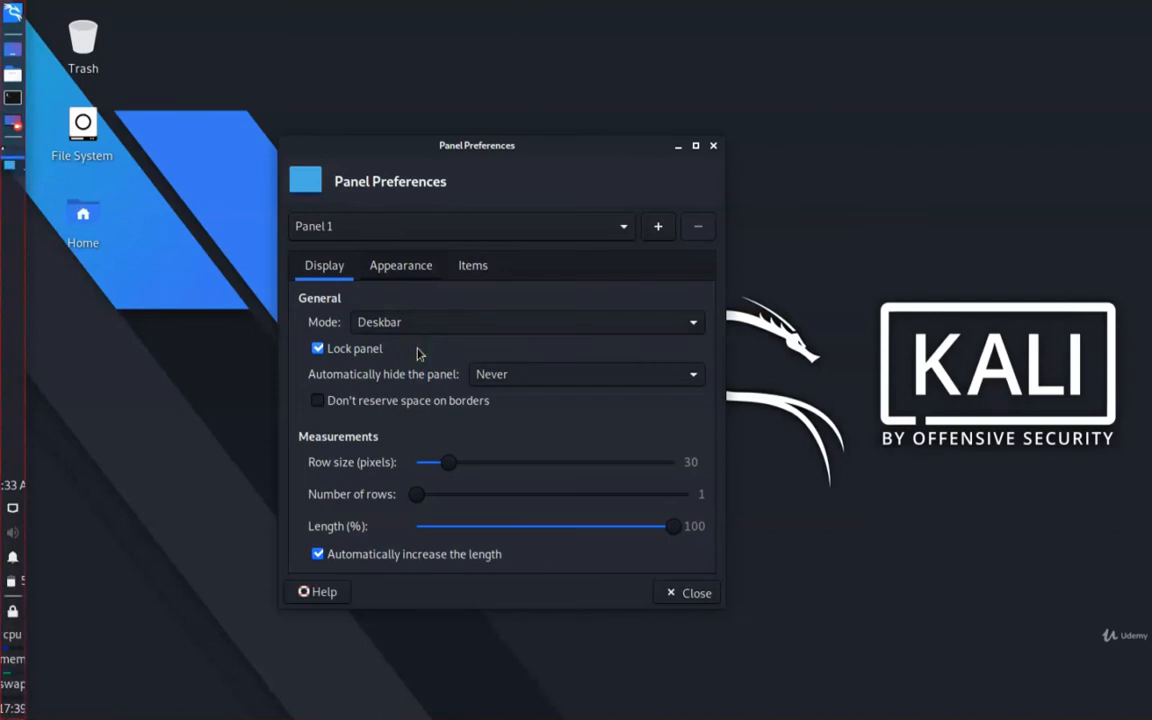
left_click(424, 327)
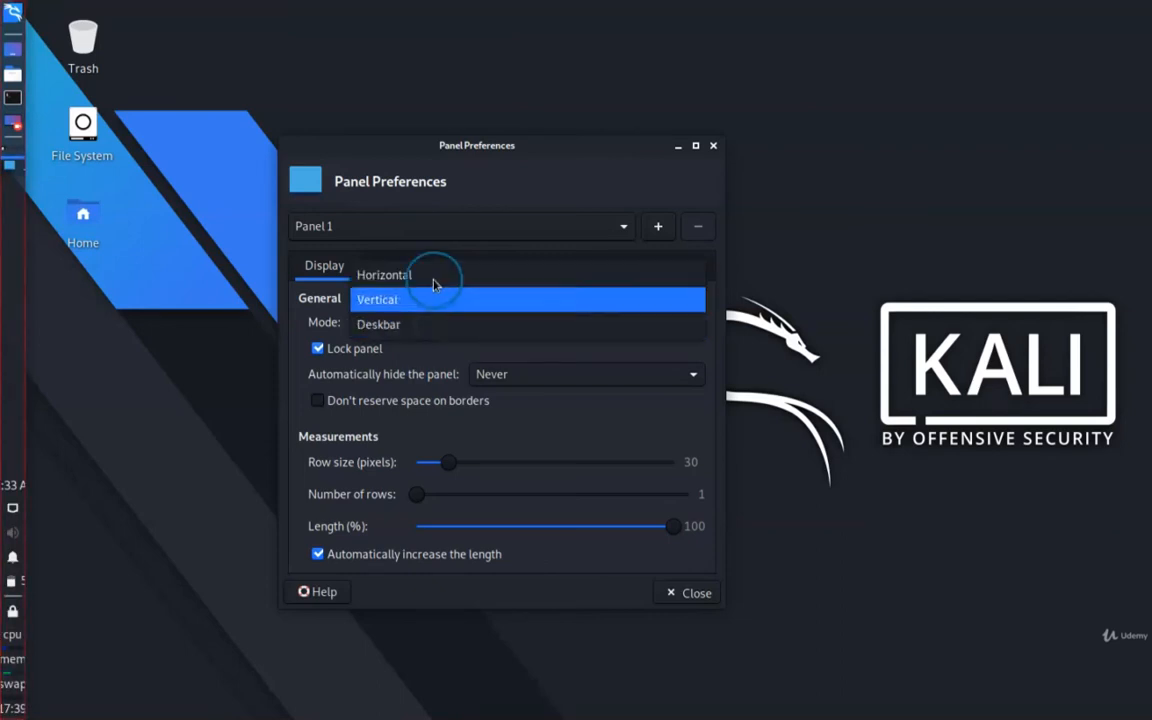
left_click(437, 276)
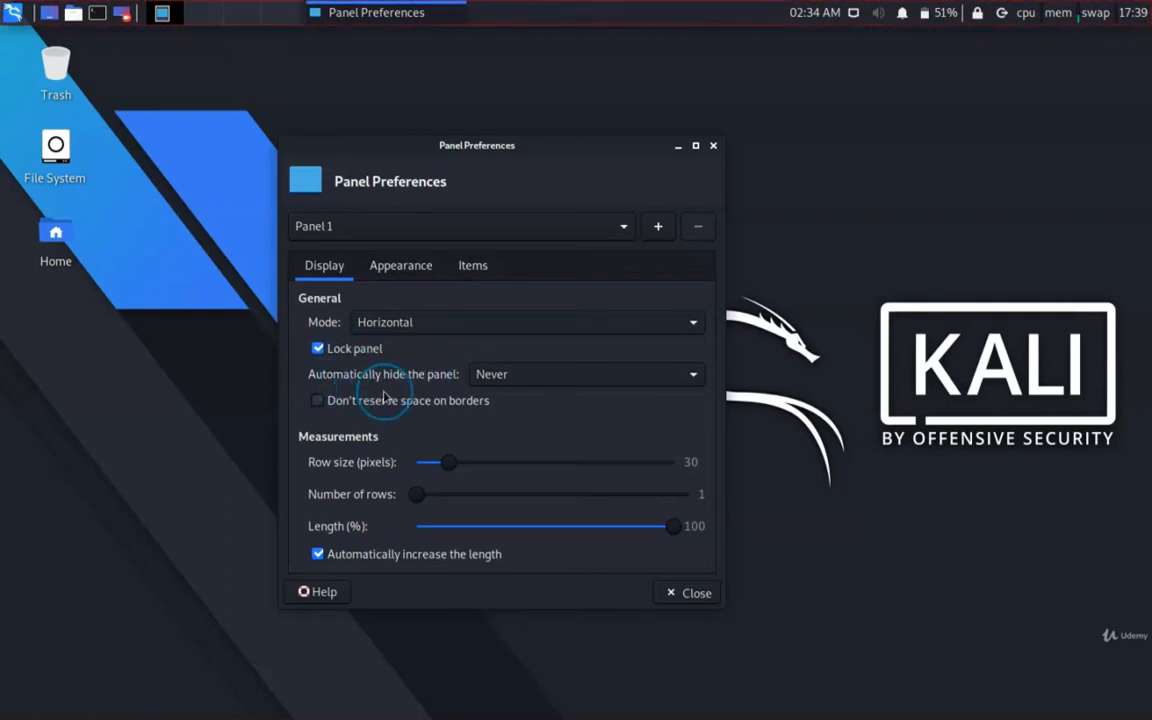
- Try automatically hiding Panel 1 with the Always option, and set it back to Never
left_click(527, 379)
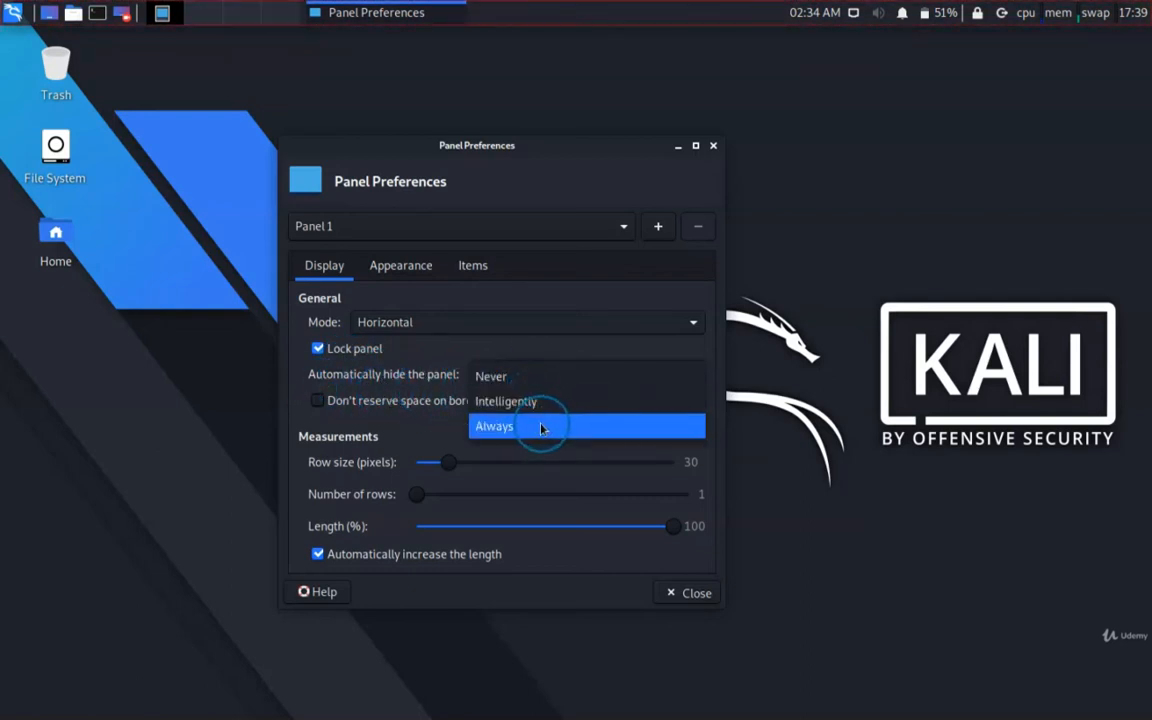
left_click(540, 428)
left_click(542, 376)
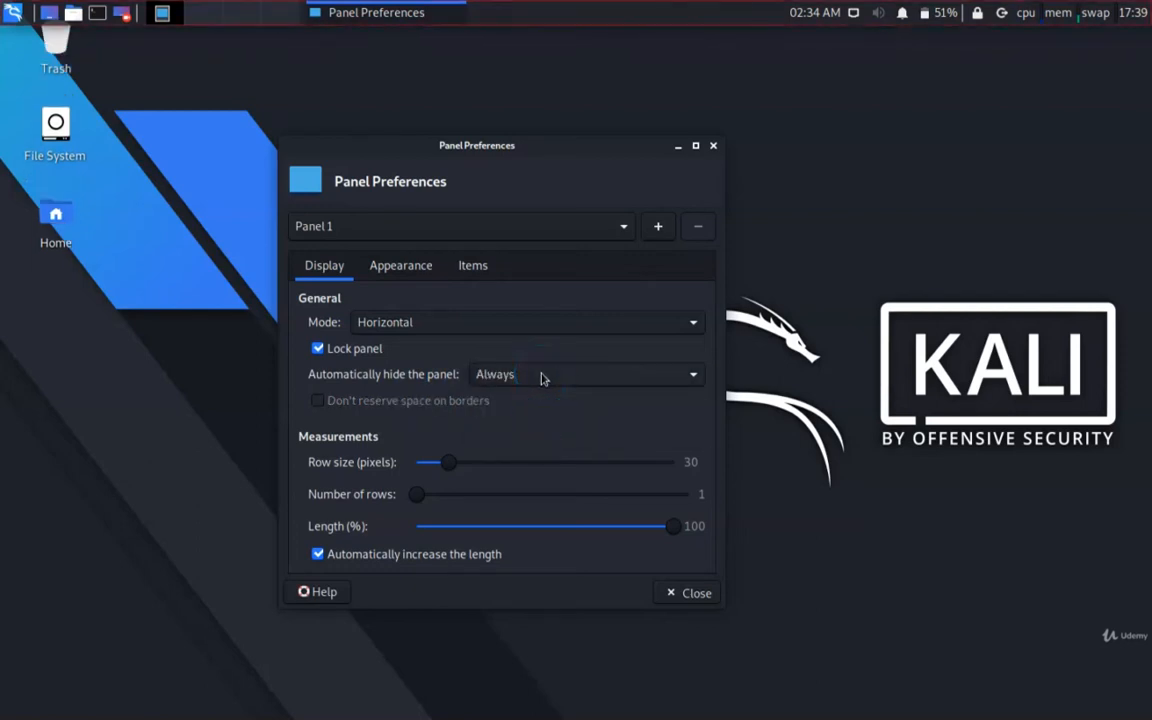
left_click(542, 377)
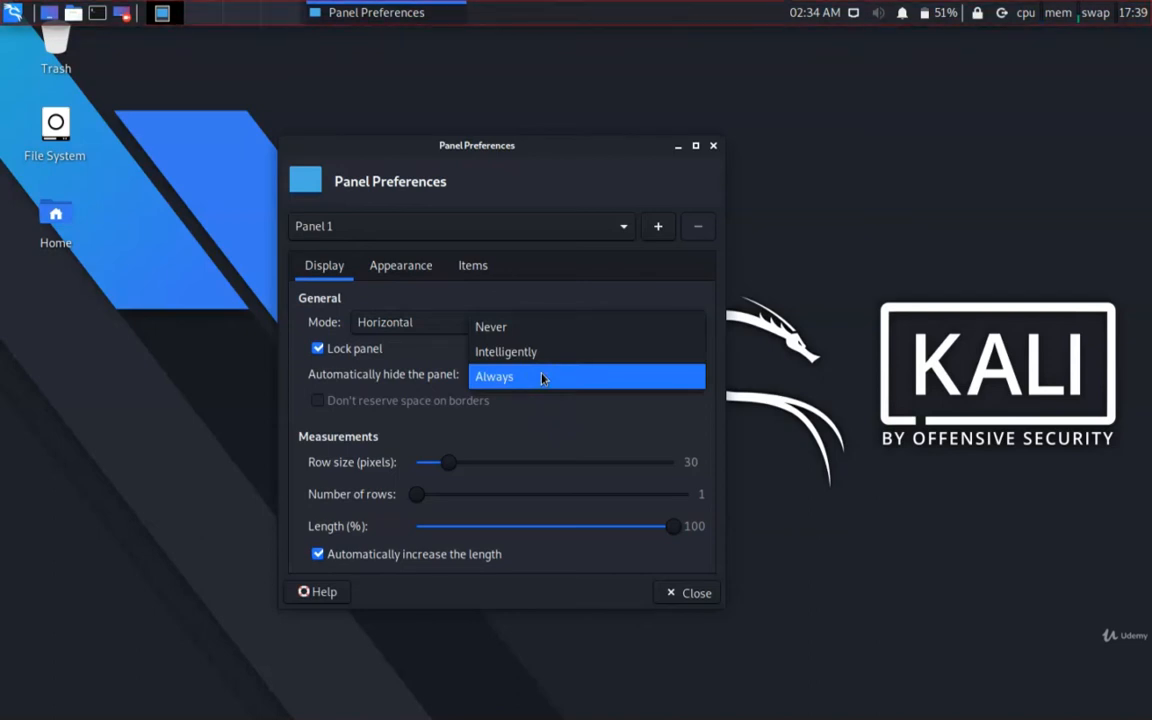
left_click(560, 327)
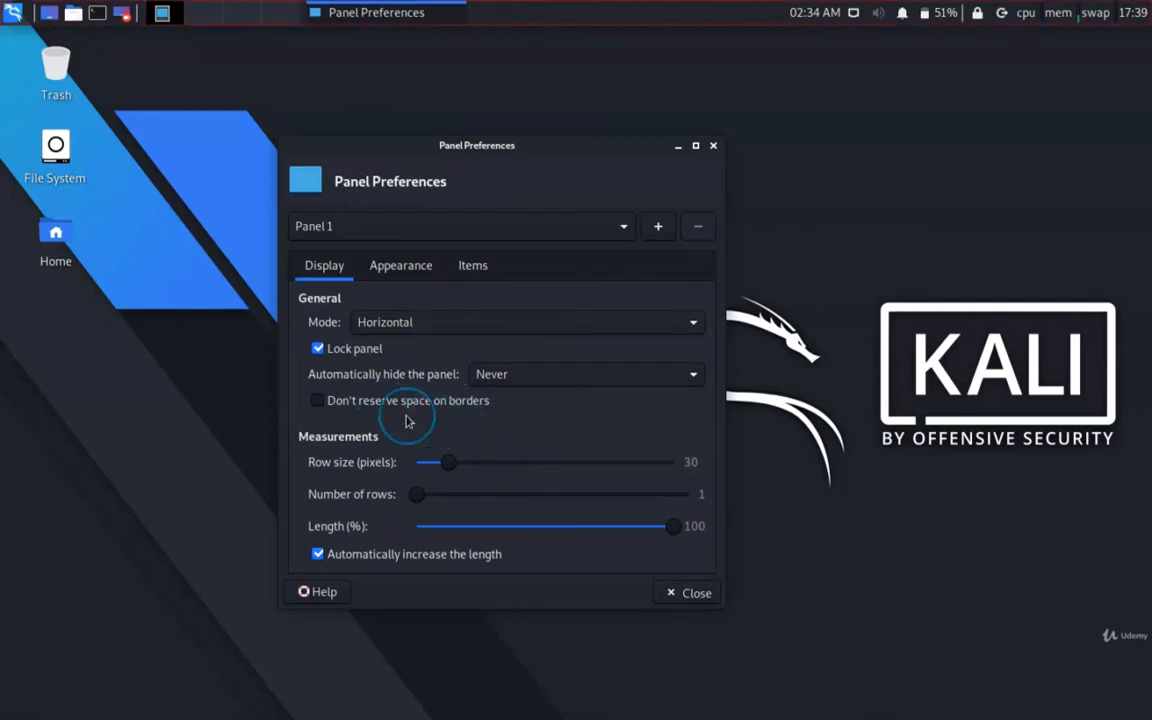
- View the background style options for Panel 1, keeping None (use system style)
left_click(421, 273)
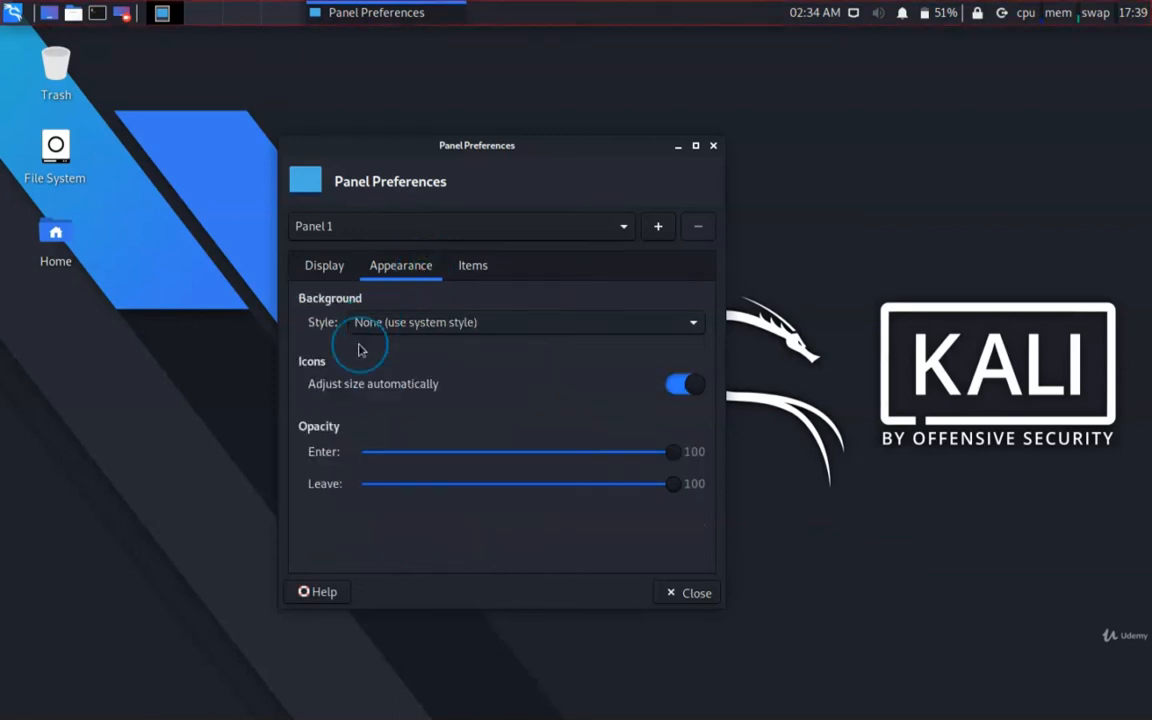
left_click(405, 325)
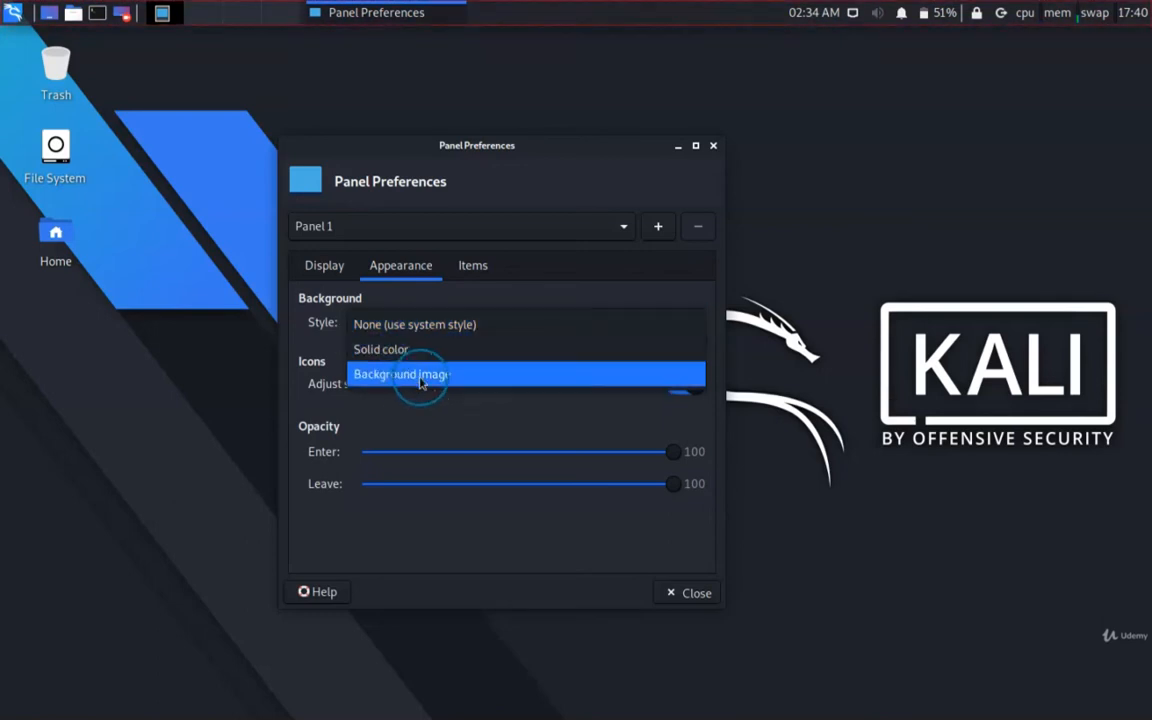
left_click(444, 322)
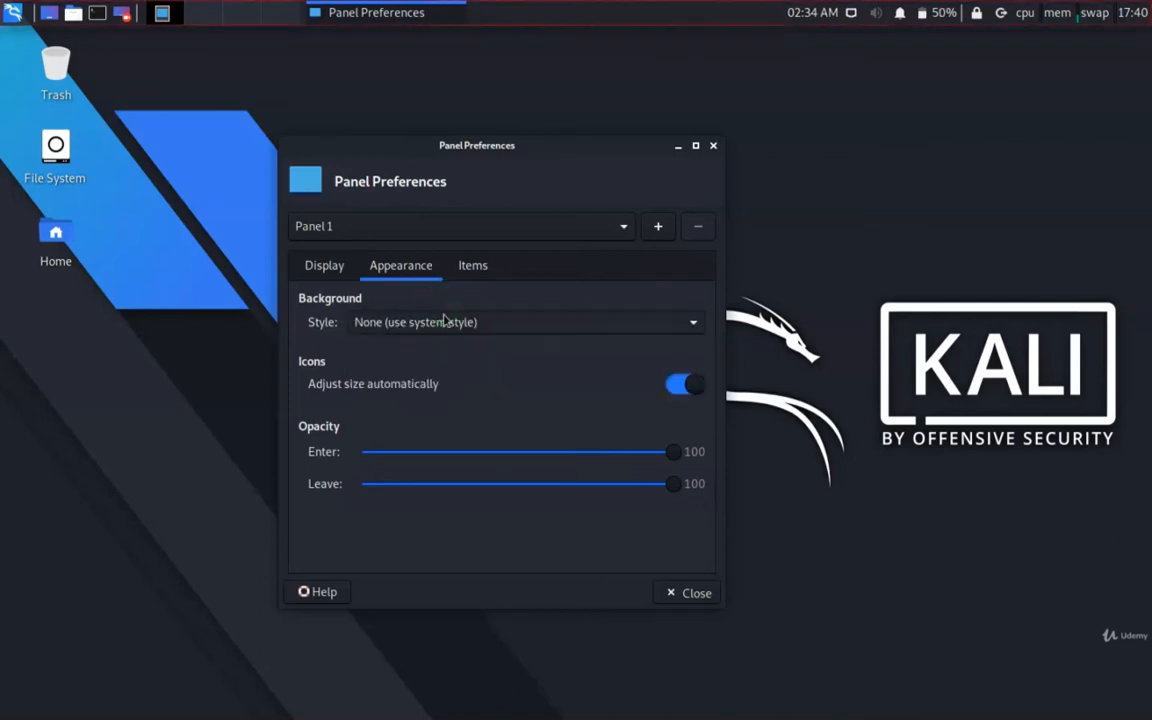
- Look through the items on Panel 1 and examine the System Load Monitor's settings, closing them without changes
left_click(474, 268)
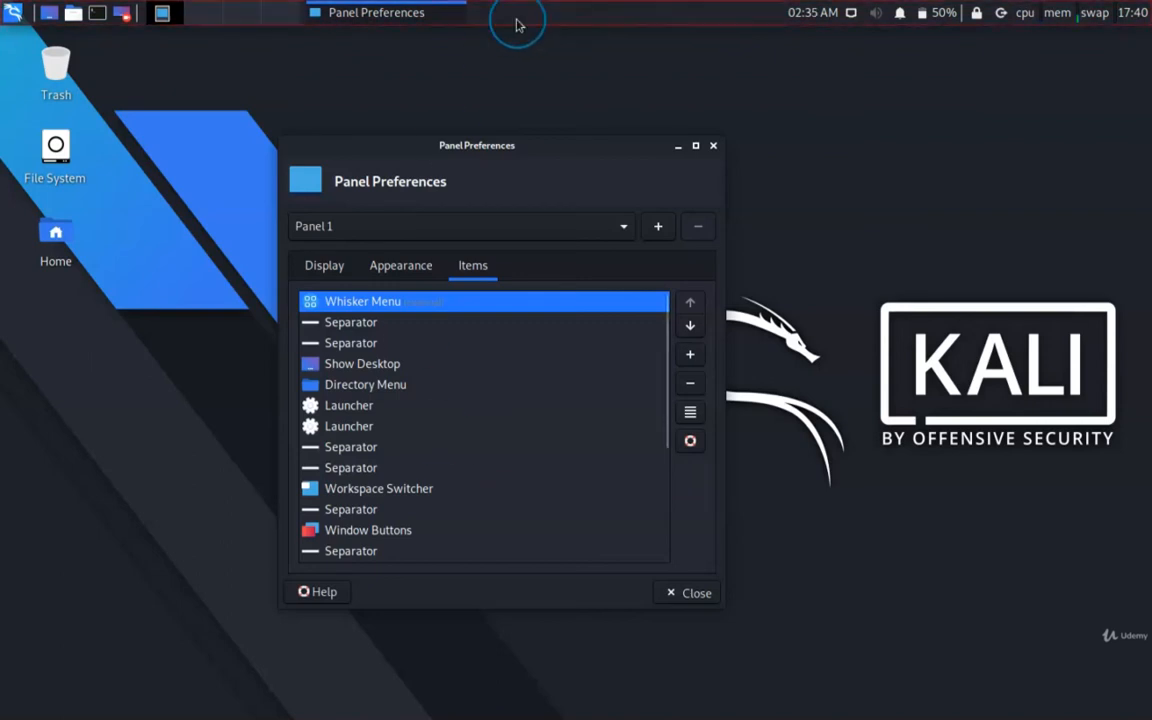
mouse_move(524, 23)
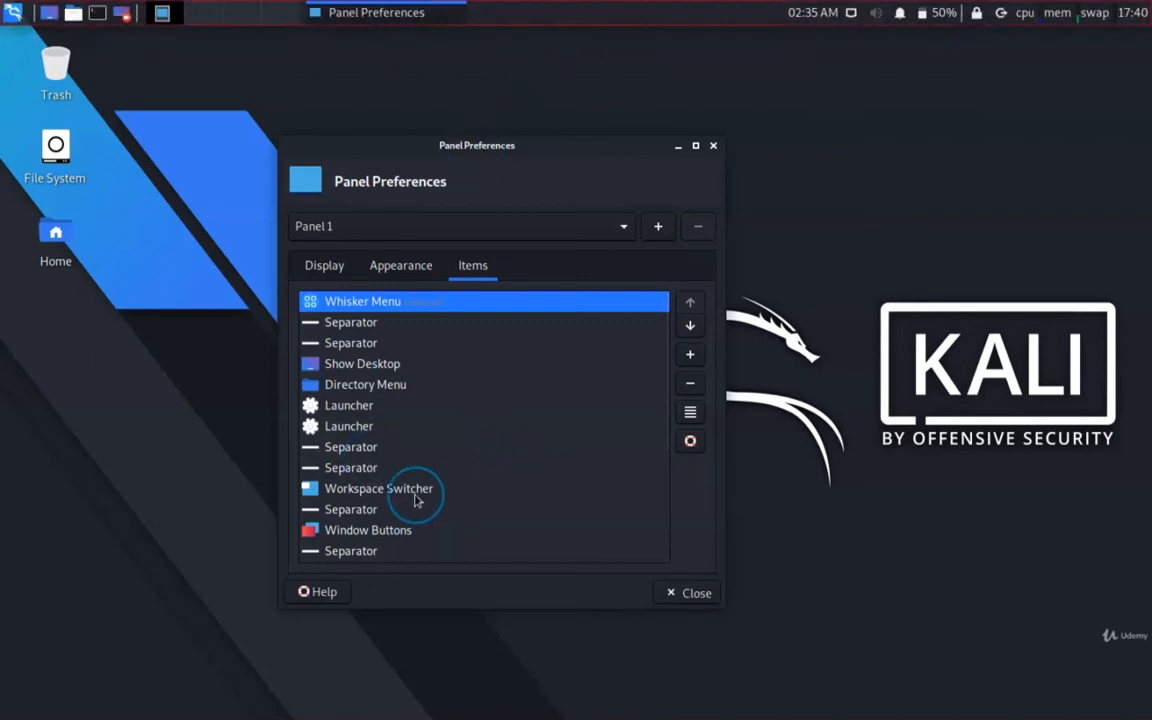
scroll(463, 437, "down", 2)
scroll(463, 437, "down", 2)
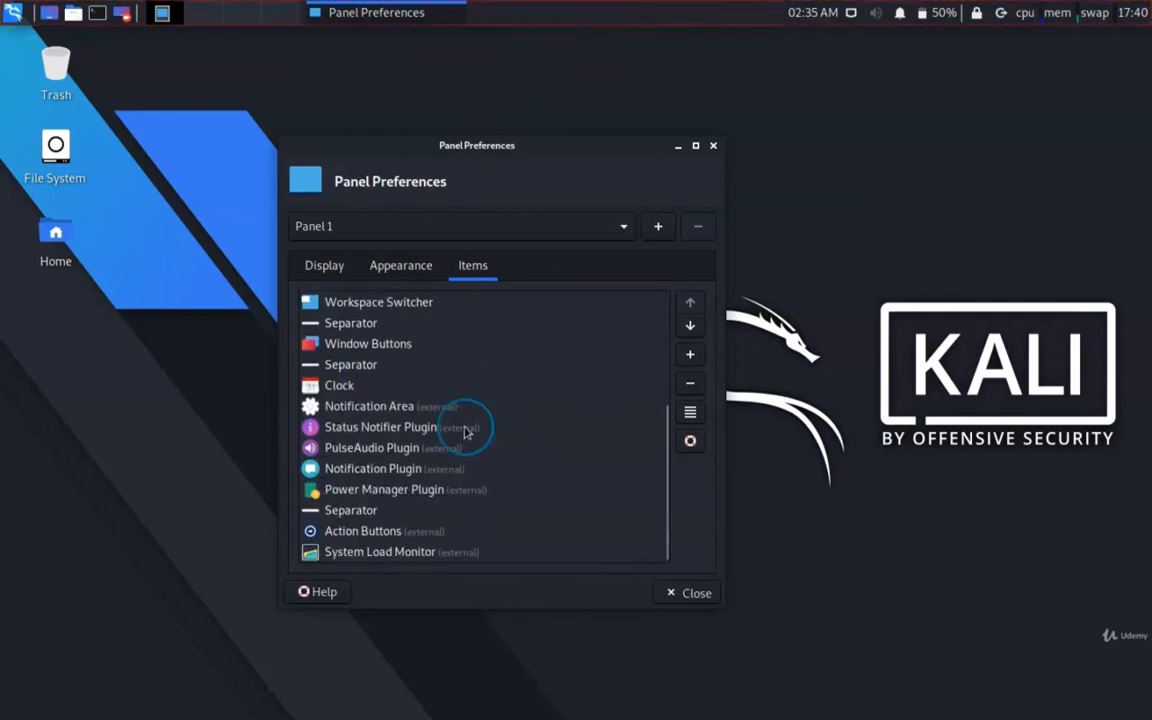
left_click(363, 558)
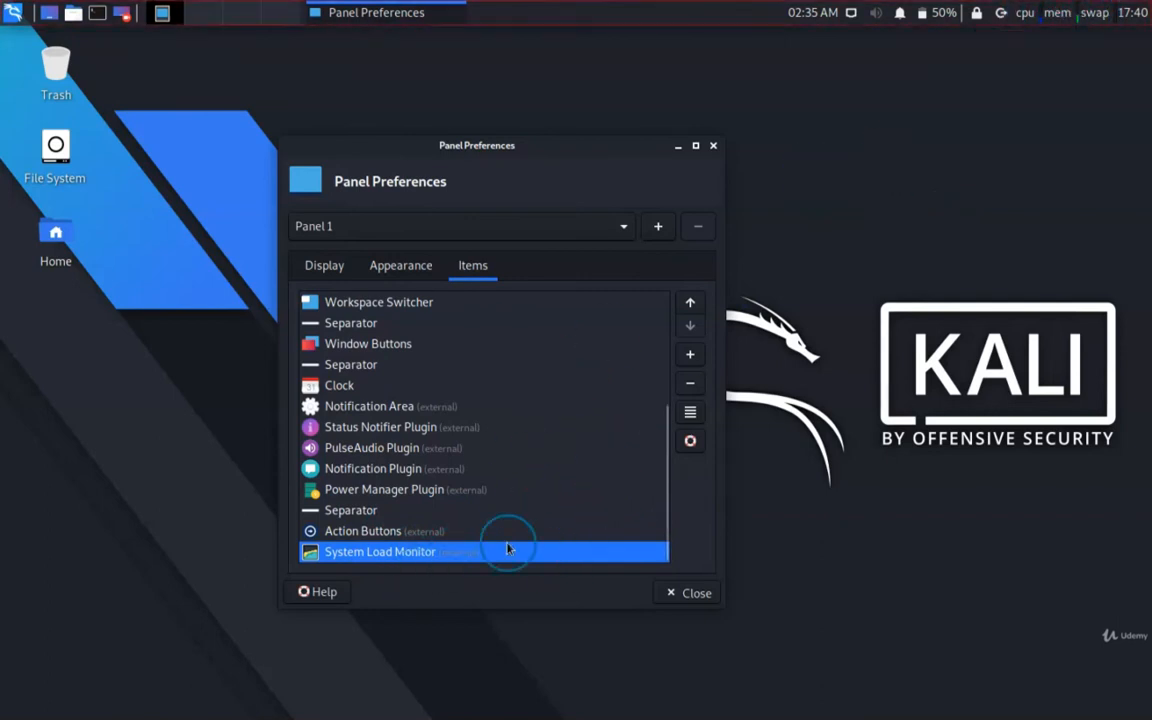
mouse_move(349, 565)
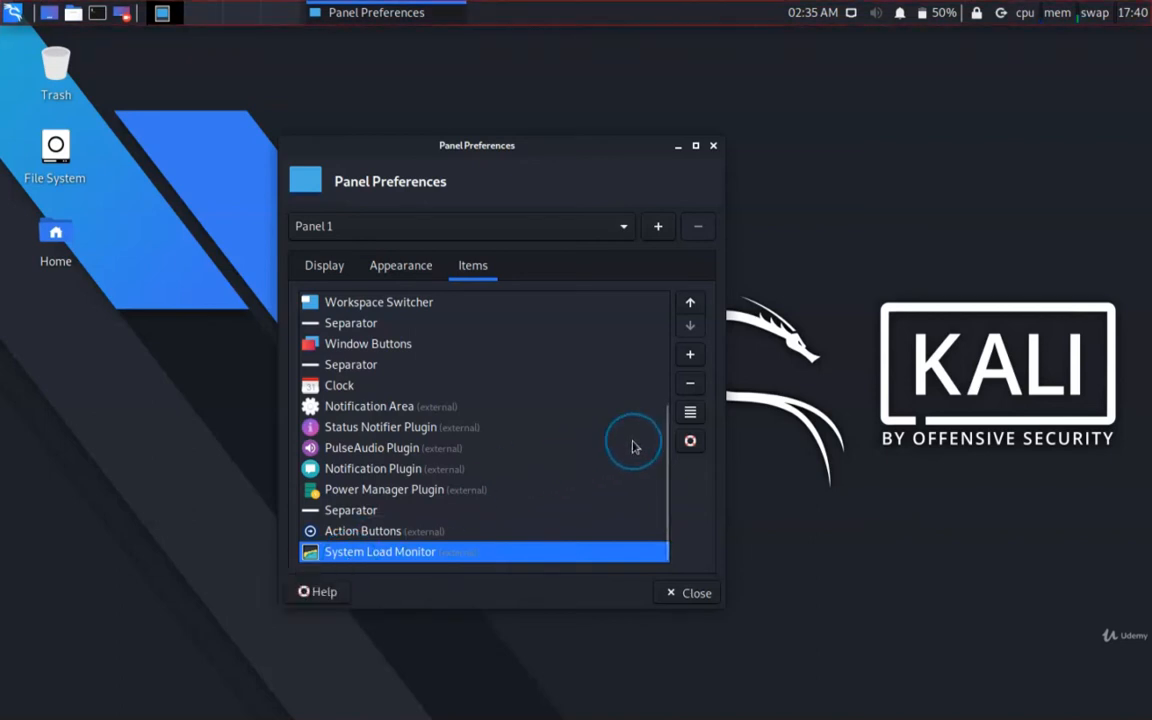
left_click(690, 413)
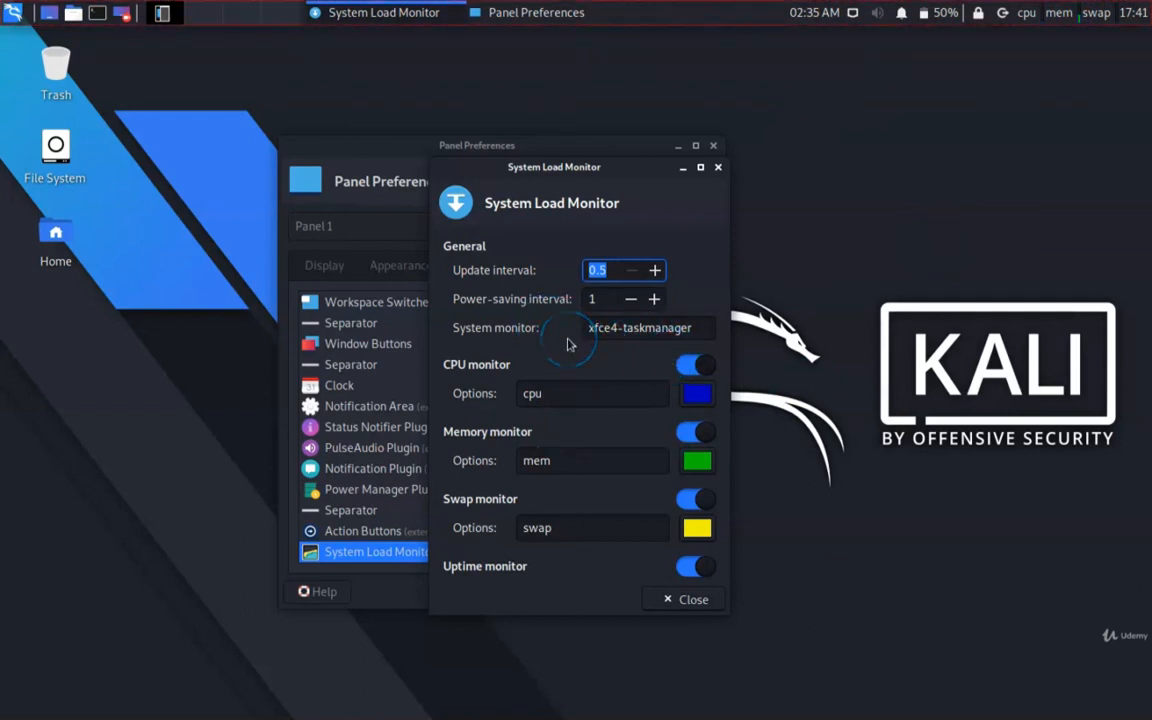
left_click(718, 168)
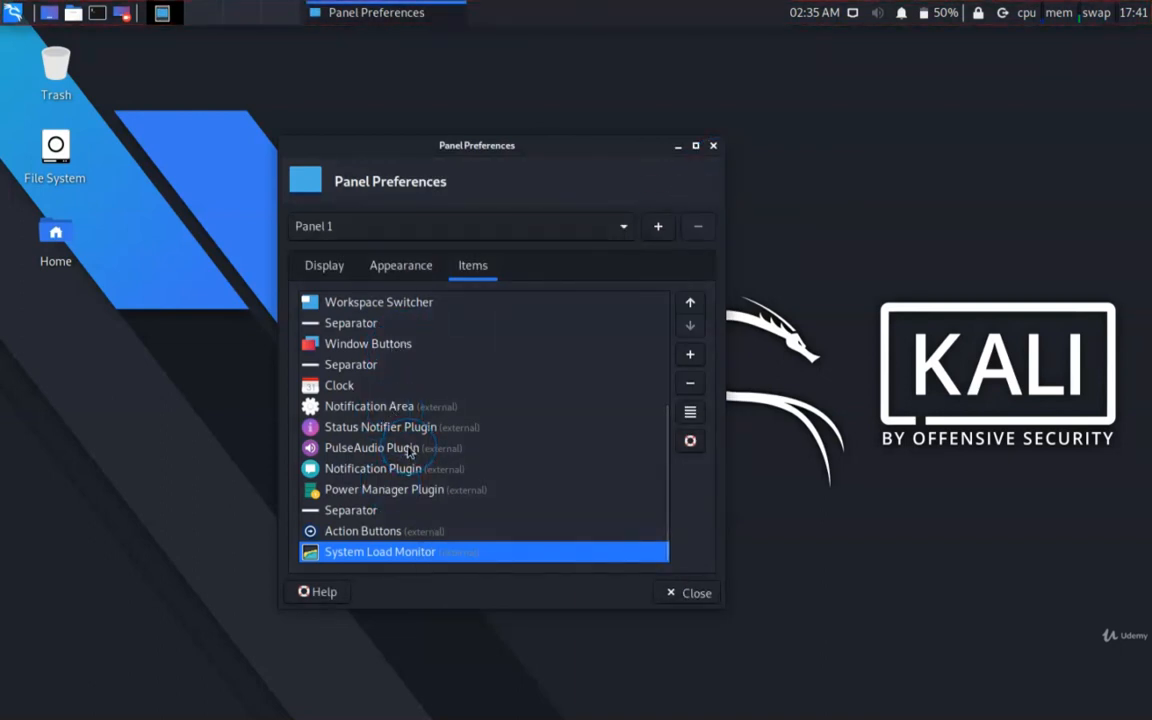
- Browse the plugins that can be added to Panel 1 without adding any, and close the panel preferences
scroll(407, 452, "up", 5)
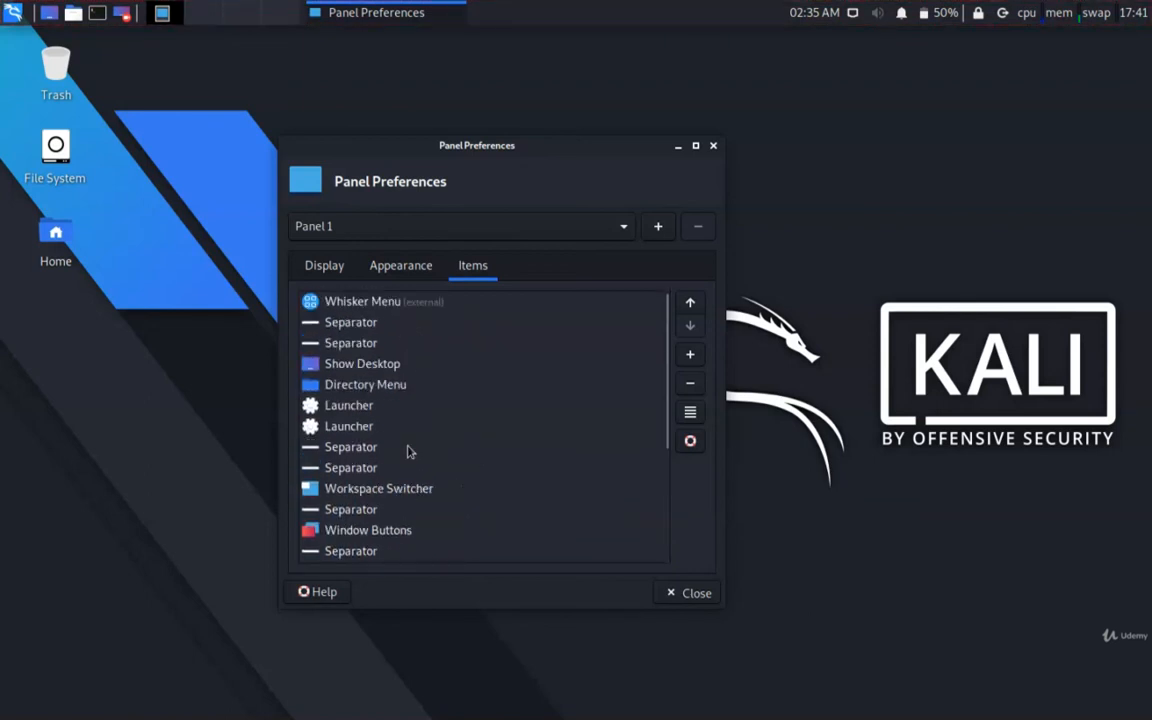
scroll(407, 452, "down", 5)
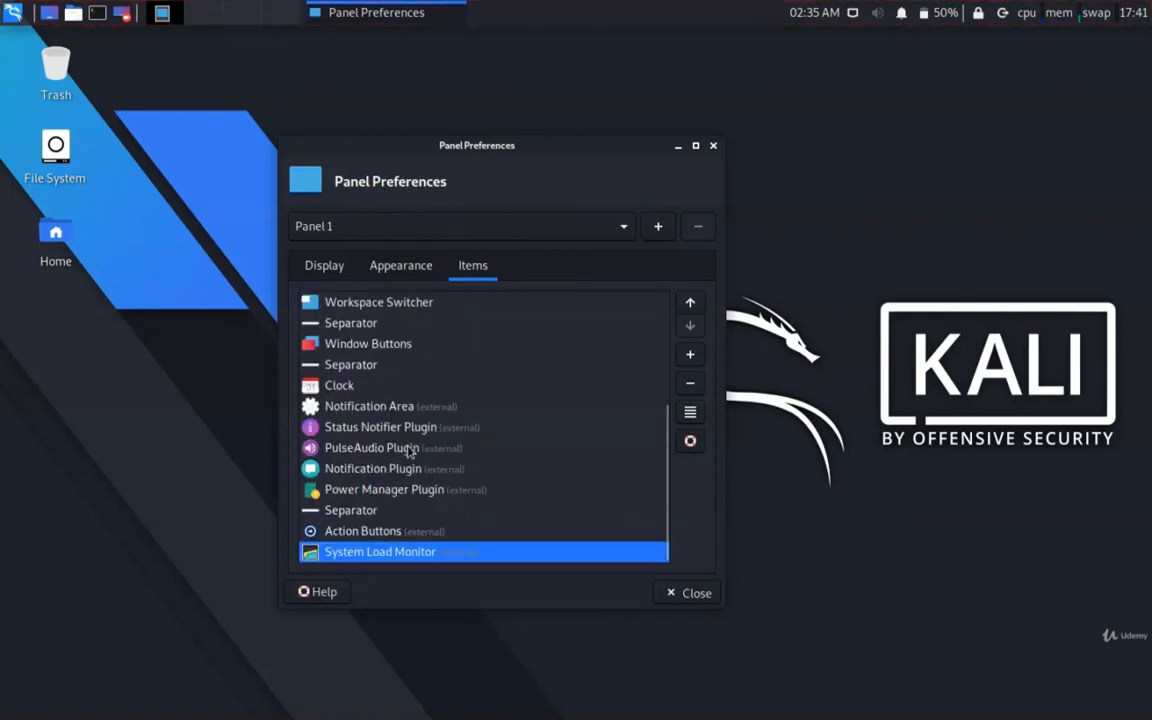
left_click(690, 358)
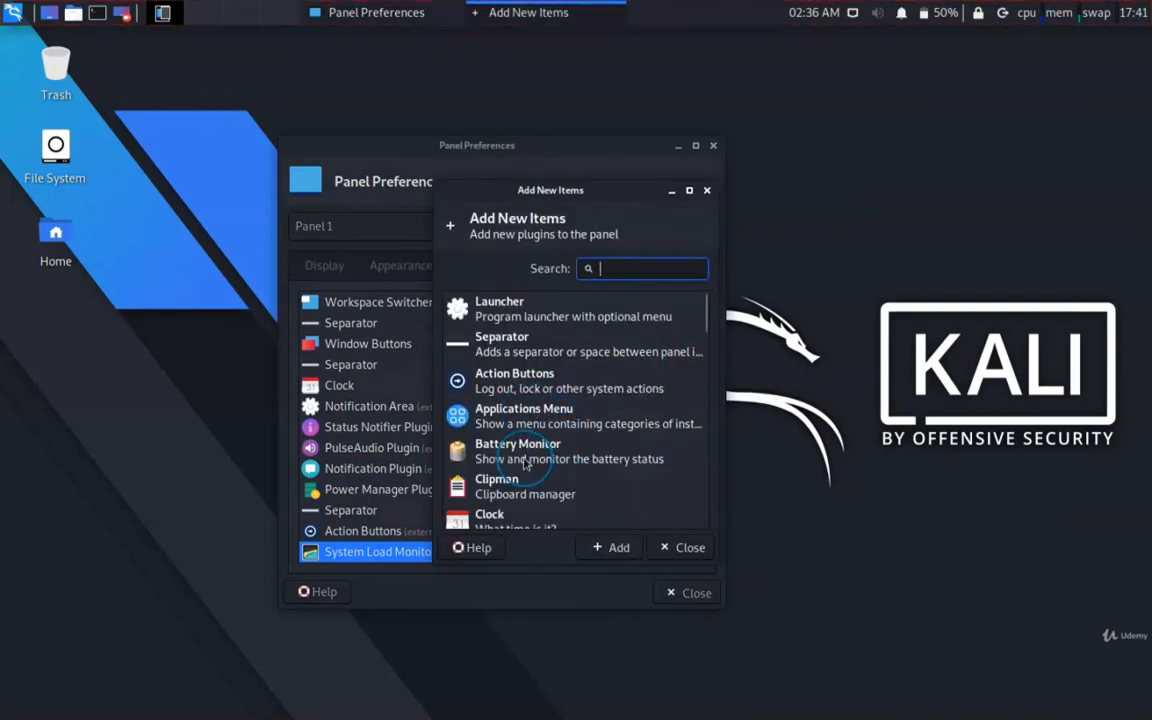
scroll(525, 463, "down", 10)
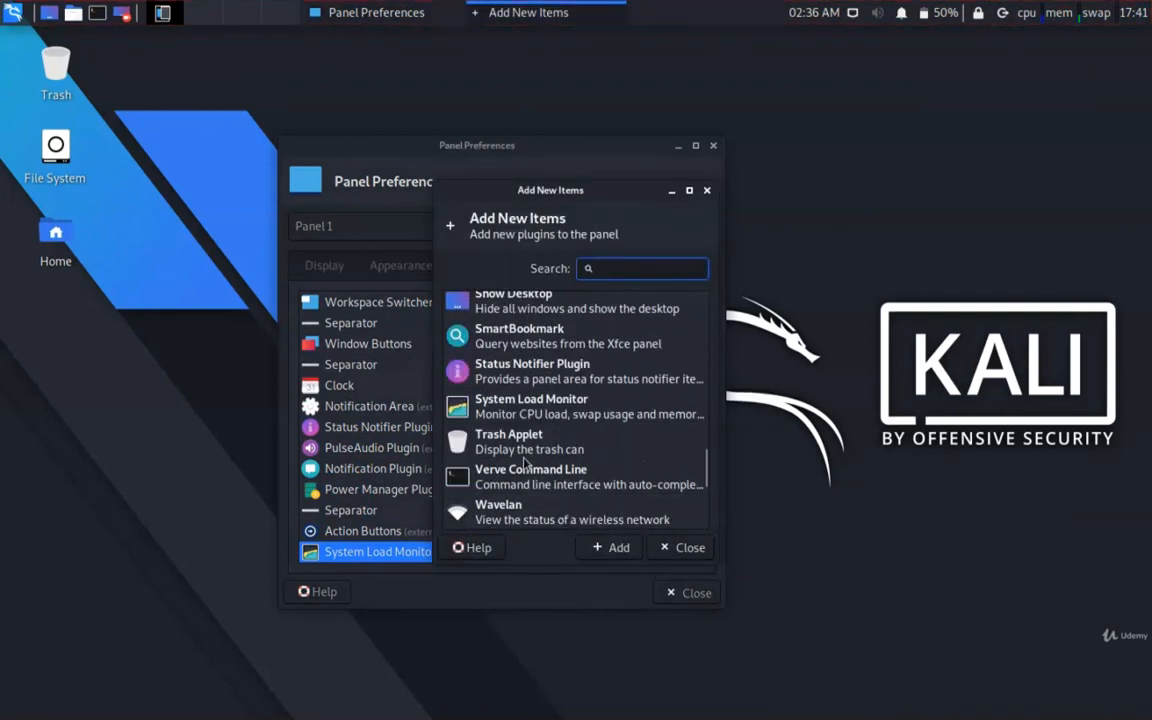
scroll(524, 462, "down", 2)
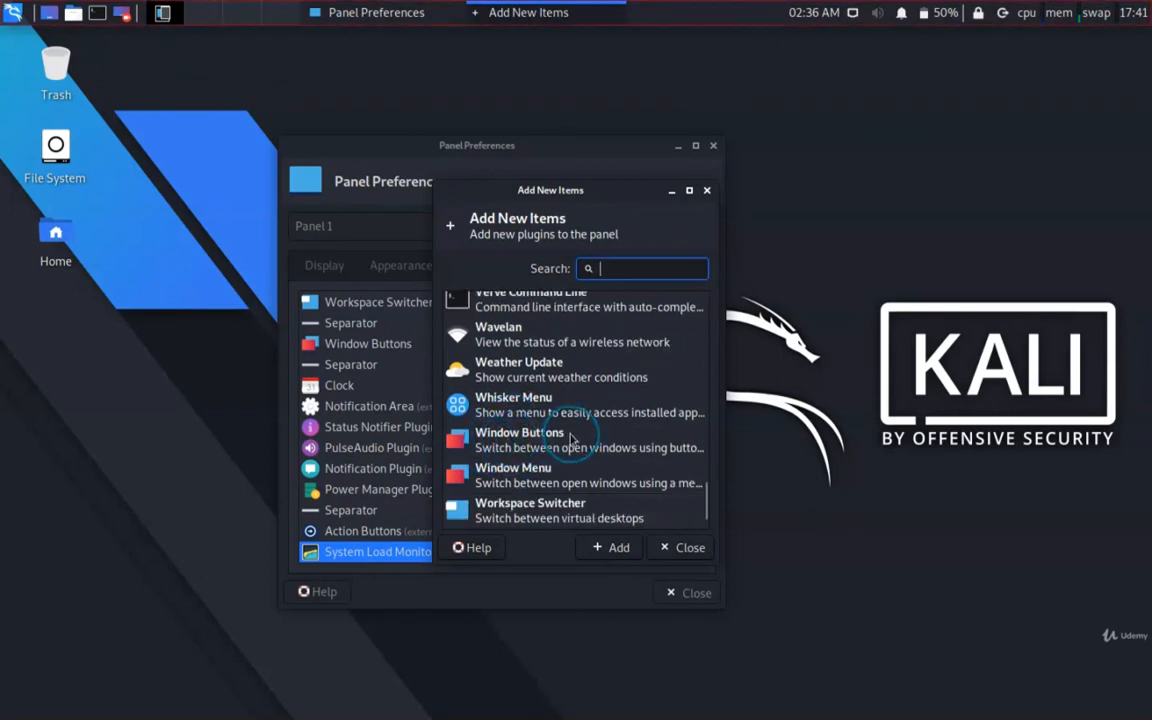
scroll(570, 440, "down", 1)
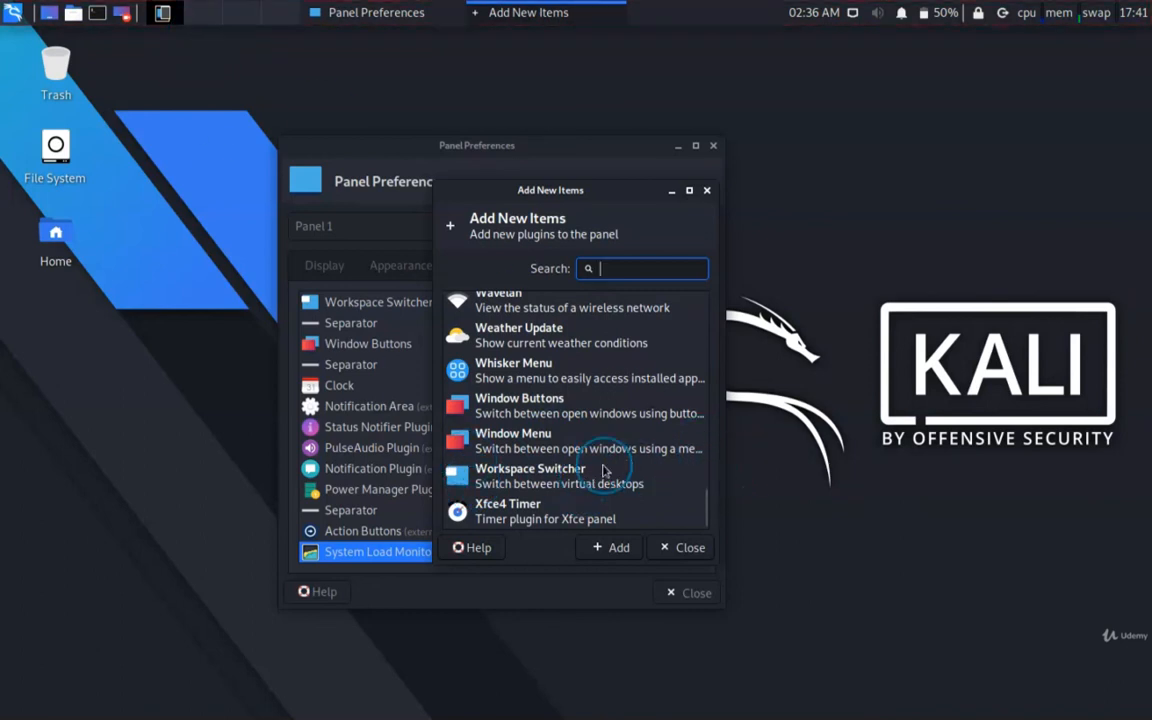
scroll(603, 470, "up", 5)
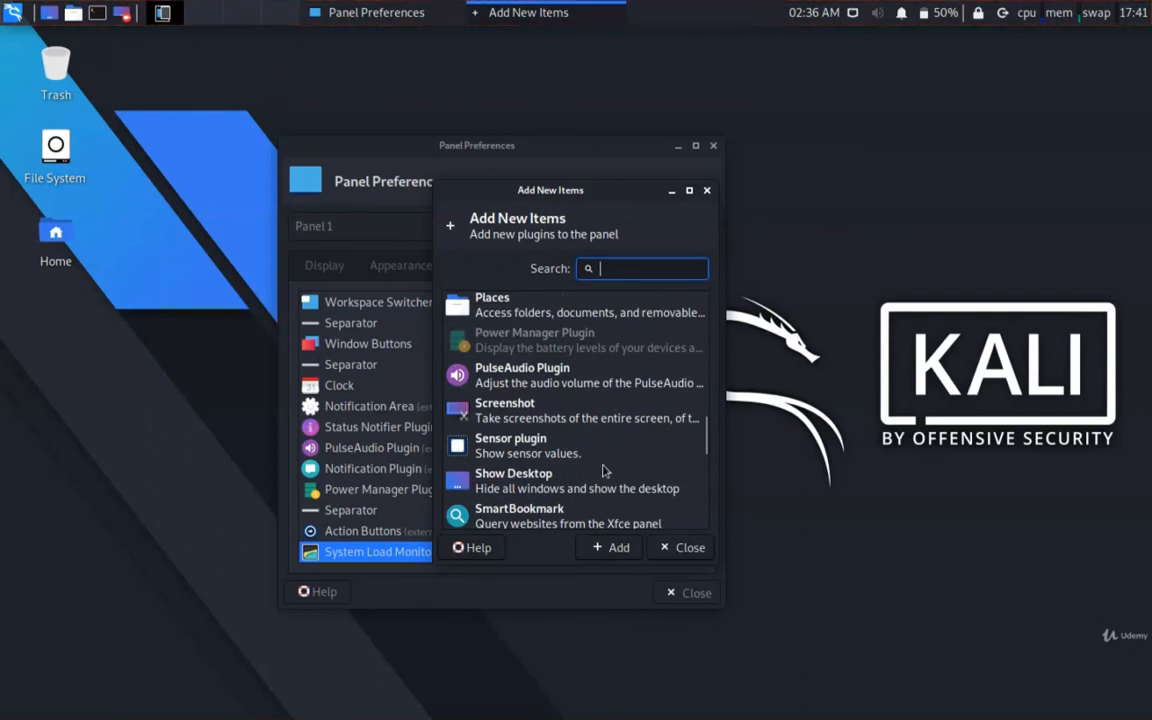
scroll(603, 470, "up", 5)
scroll(603, 470, "up", 3)
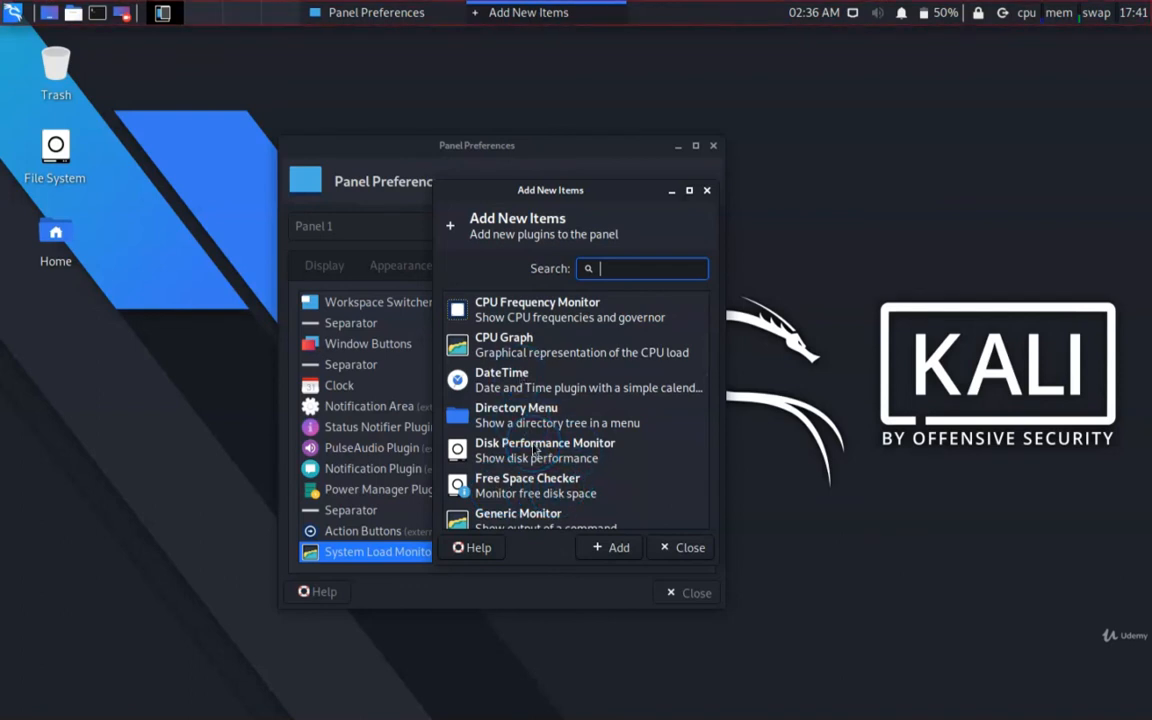
left_click(548, 310)
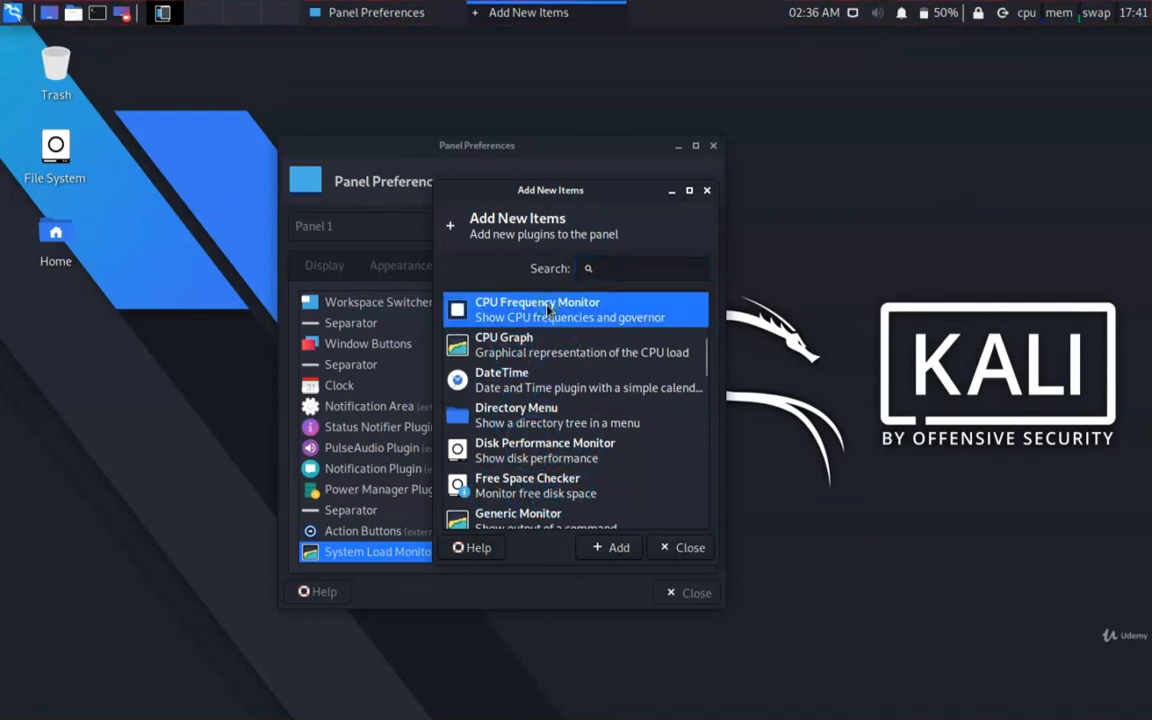
left_click(683, 548)
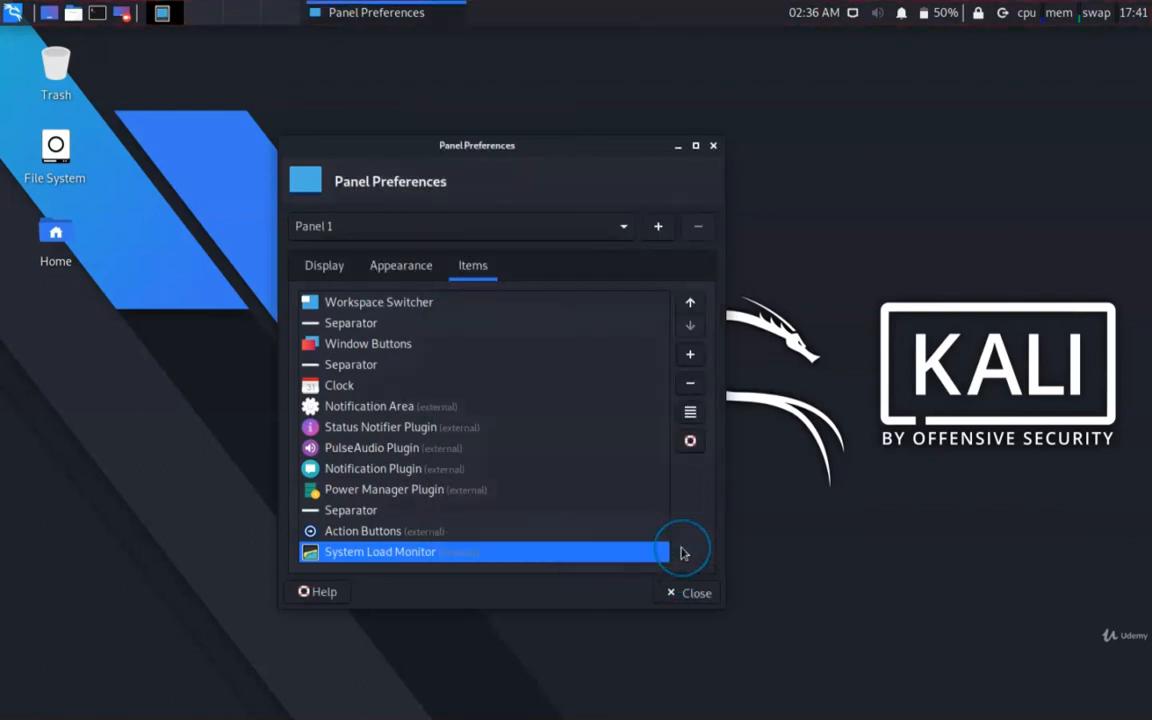
left_click(689, 593)
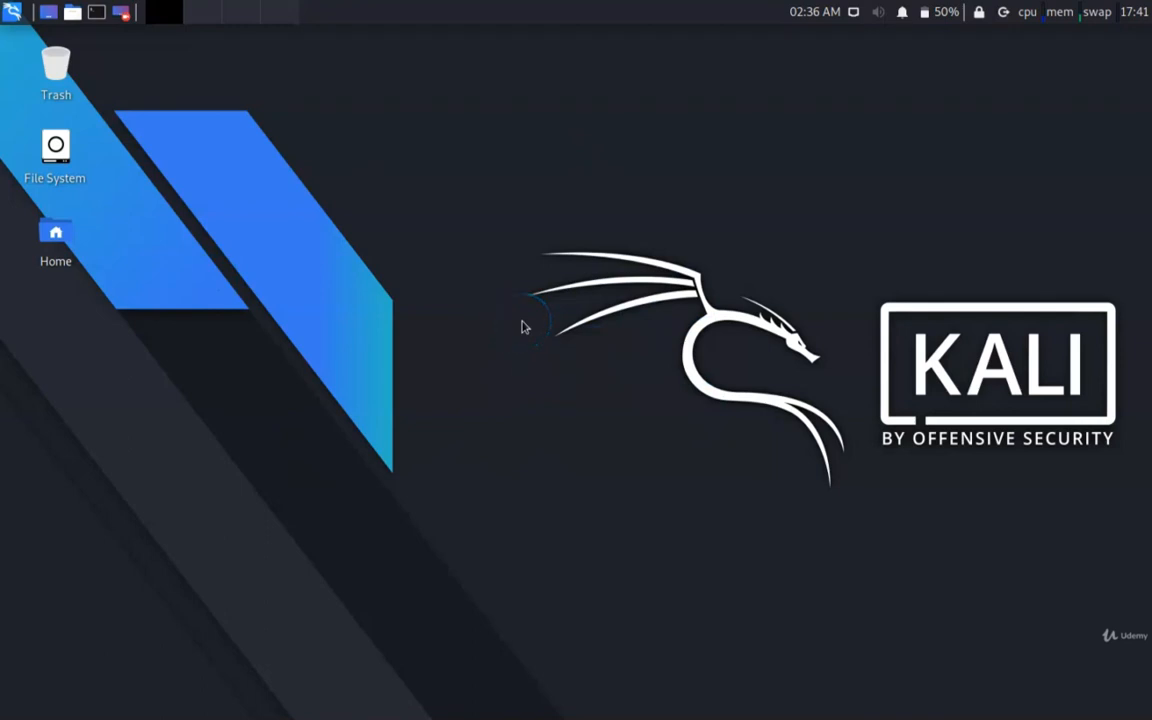
- Switch to the first workspace
left_click(452, 309)
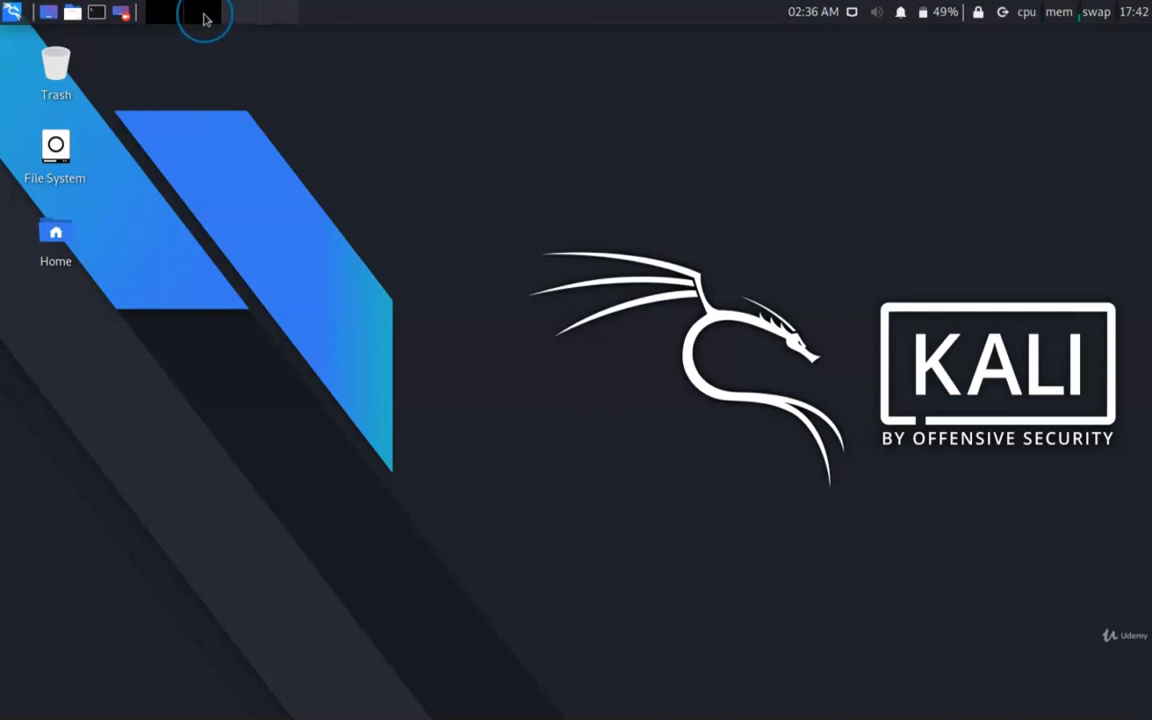
left_click(173, 16)
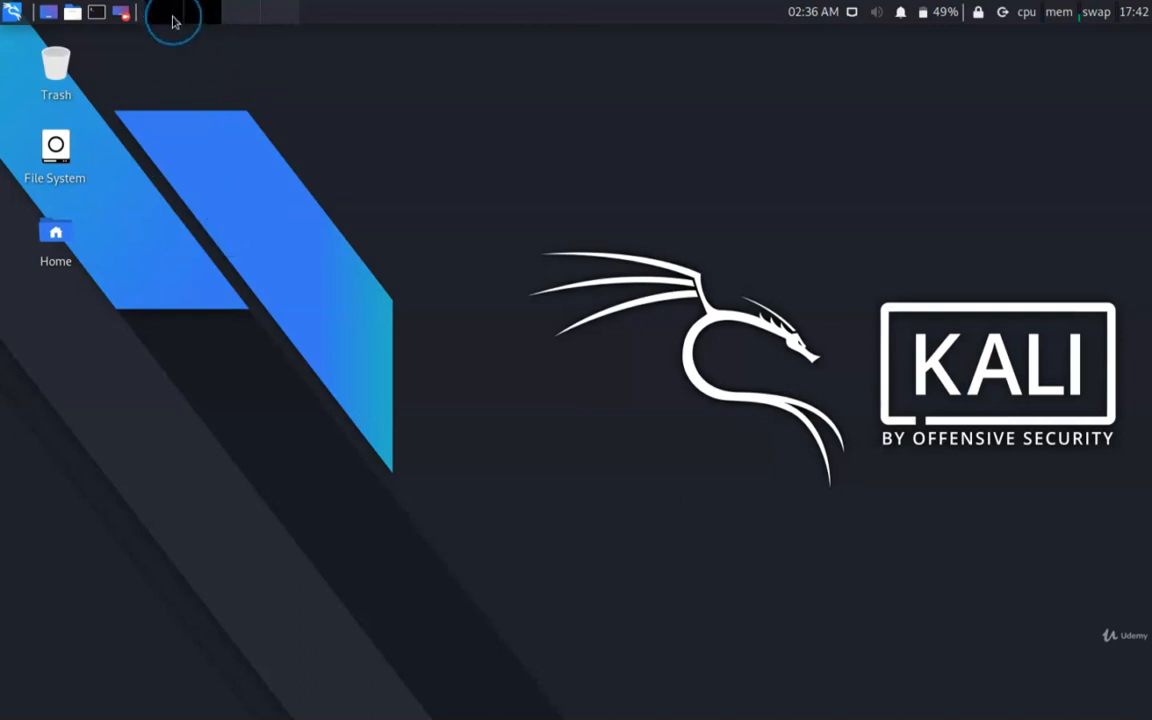